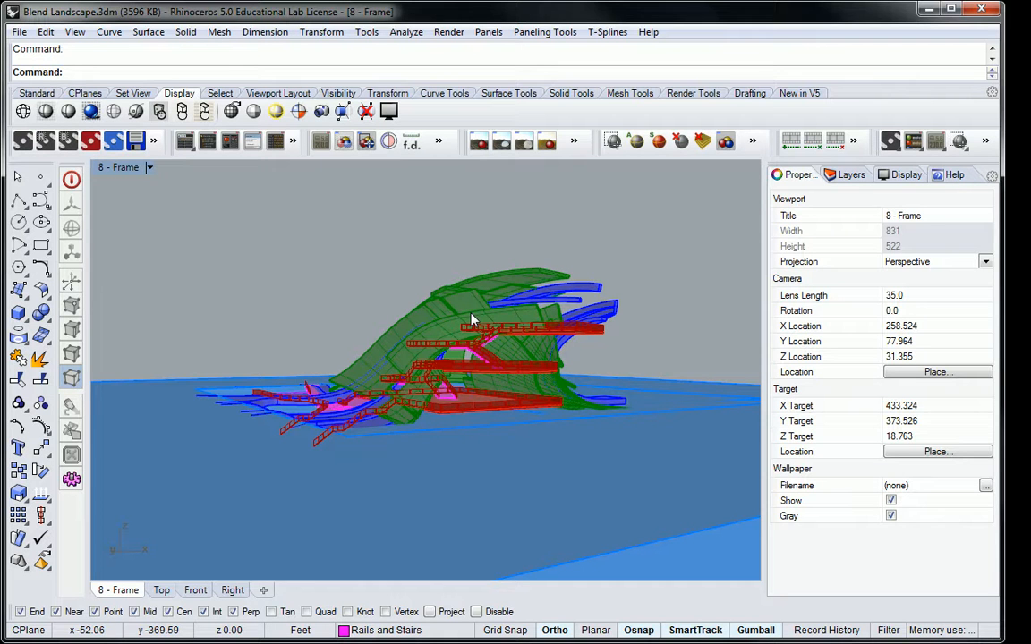
- Undock the Named Views panel and move it outside the main Rhino window
{"action": "right_click_drag", "start_coordinate": [723, 302], "coordinate": [587, 314]}
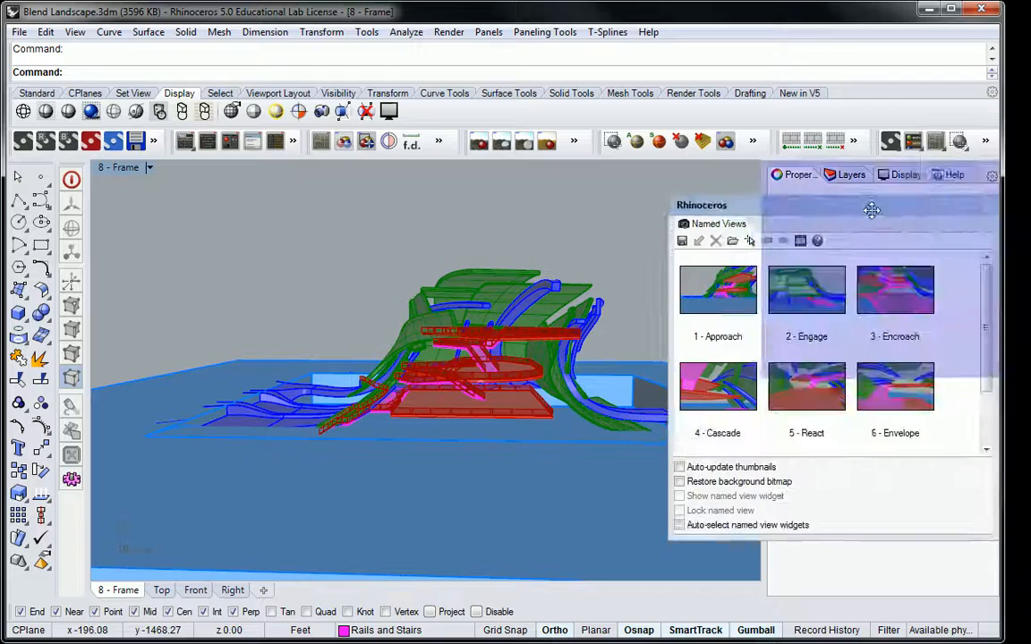
{"action": "left_click_drag", "start_coordinate": [870, 207], "coordinate": [864, 211]}
{"action": "scroll", "coordinate": [472, 384], "scroll_direction": "up", "scroll_amount": 5}
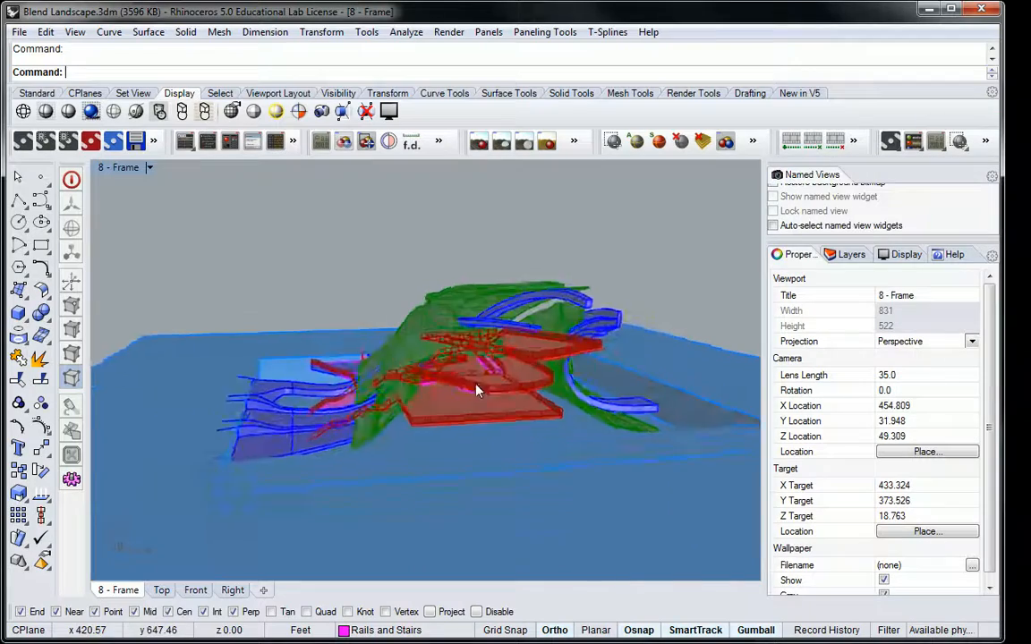
{"action": "scroll", "coordinate": [475, 389], "scroll_direction": "up", "scroll_amount": 10}
{"action": "right_click_drag", "start_coordinate": [568, 359], "coordinate": [415, 374]}
{"action": "right_click_drag", "start_coordinate": [541, 376], "coordinate": [841, 266]}
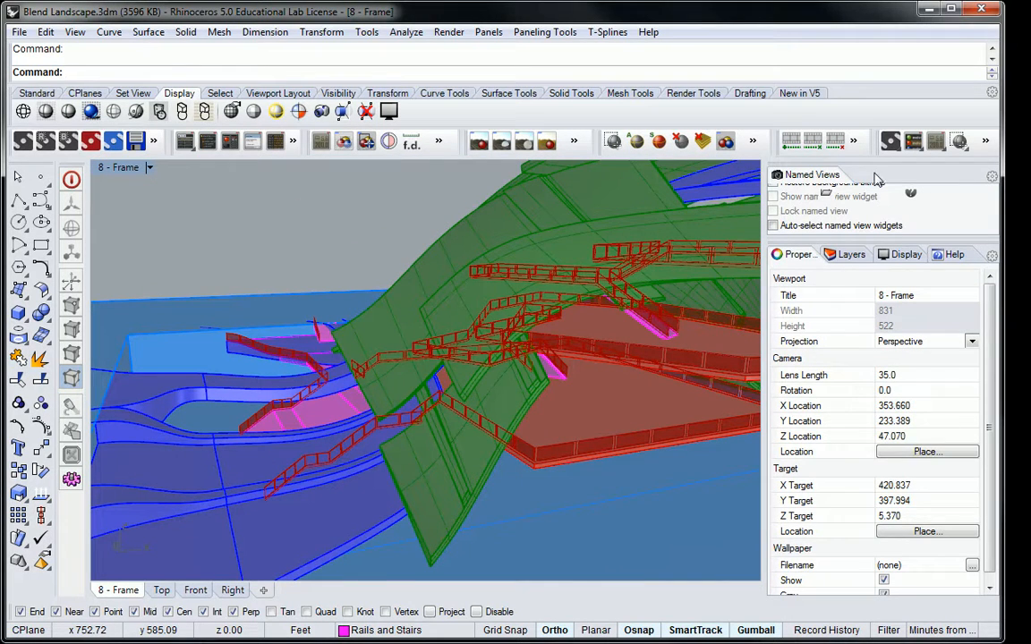
{"action": "left_click_drag", "start_coordinate": [858, 174], "coordinate": [666, 217]}
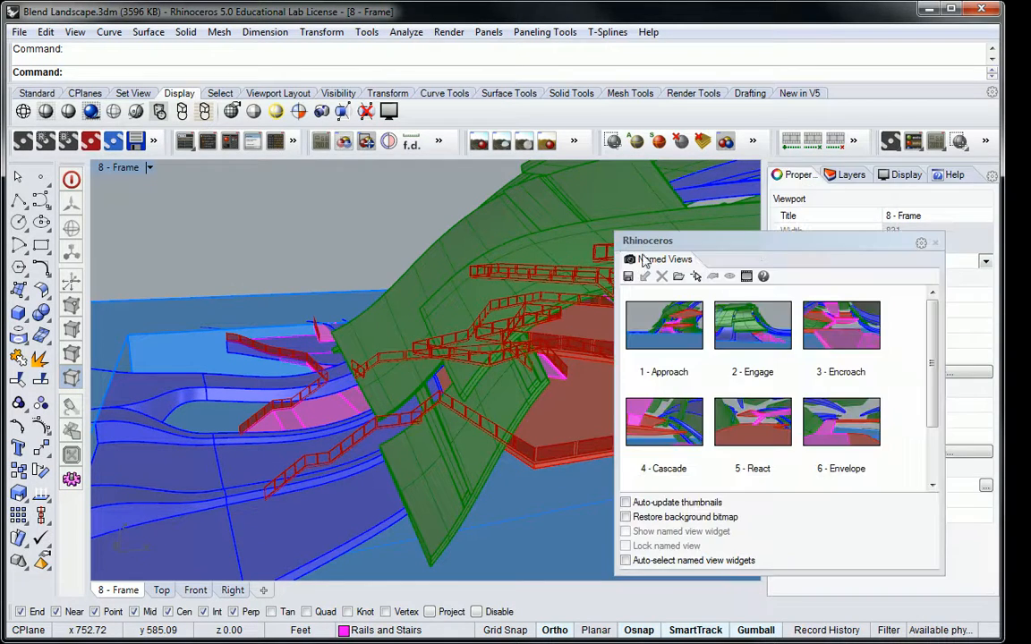
{"action": "left_click_drag", "start_coordinate": [776, 241], "coordinate": [1029, 208]}
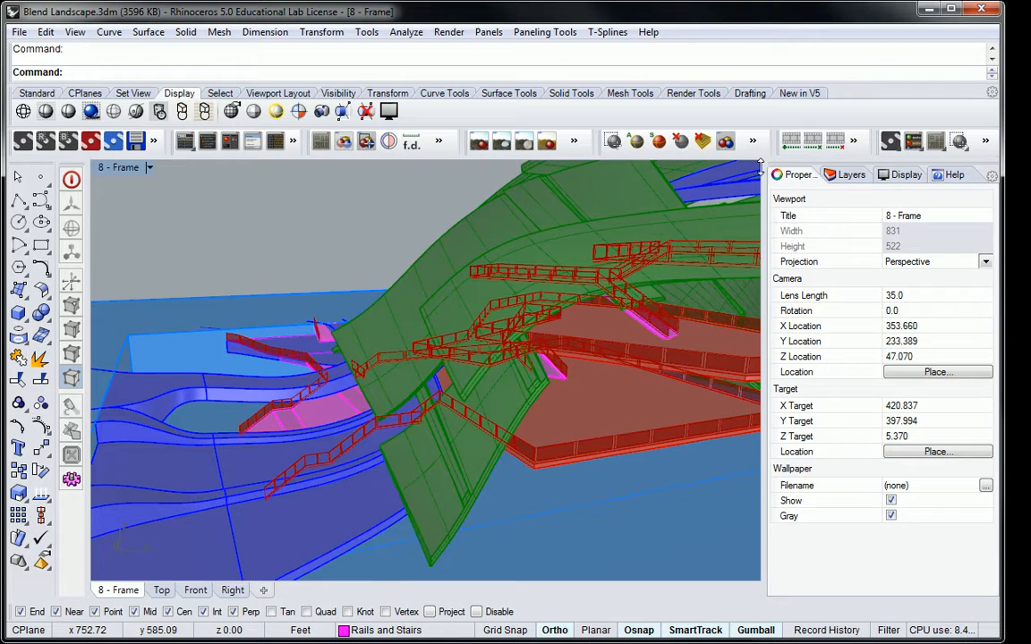
{"action": "left_click_drag", "start_coordinate": [770, 227], "coordinate": [976, 224]}
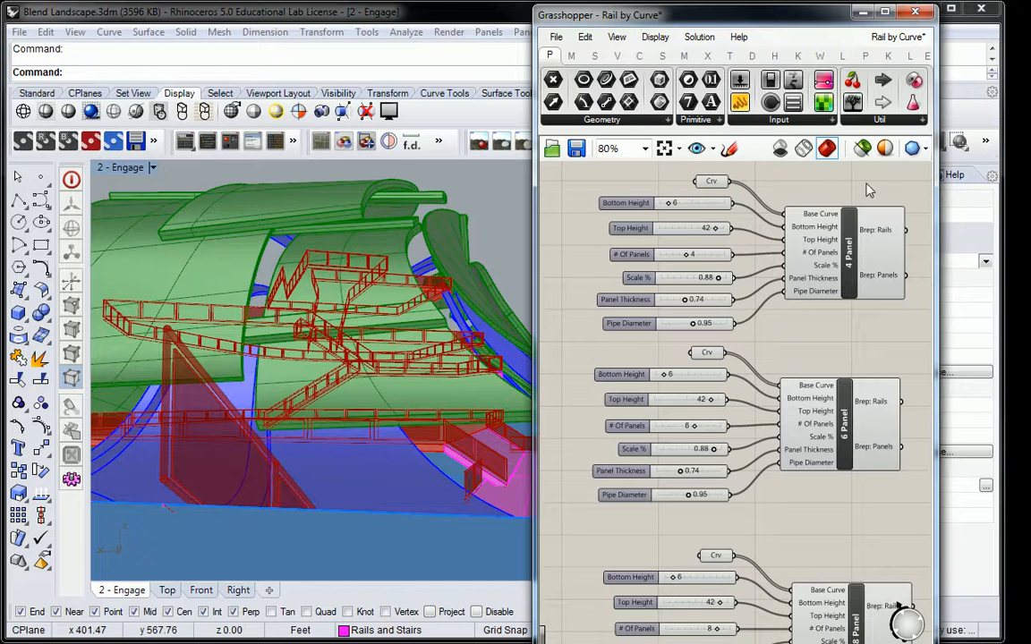
- Examine the Brep: Rails and Brep: Panels outputs of the panel clusters in the Rail by Curve definition
{"action": "right_click_drag", "start_coordinate": [867, 190], "coordinate": [707, 195]}
{"action": "scroll", "coordinate": [728, 234], "scroll_direction": "down", "scroll_amount": 3}
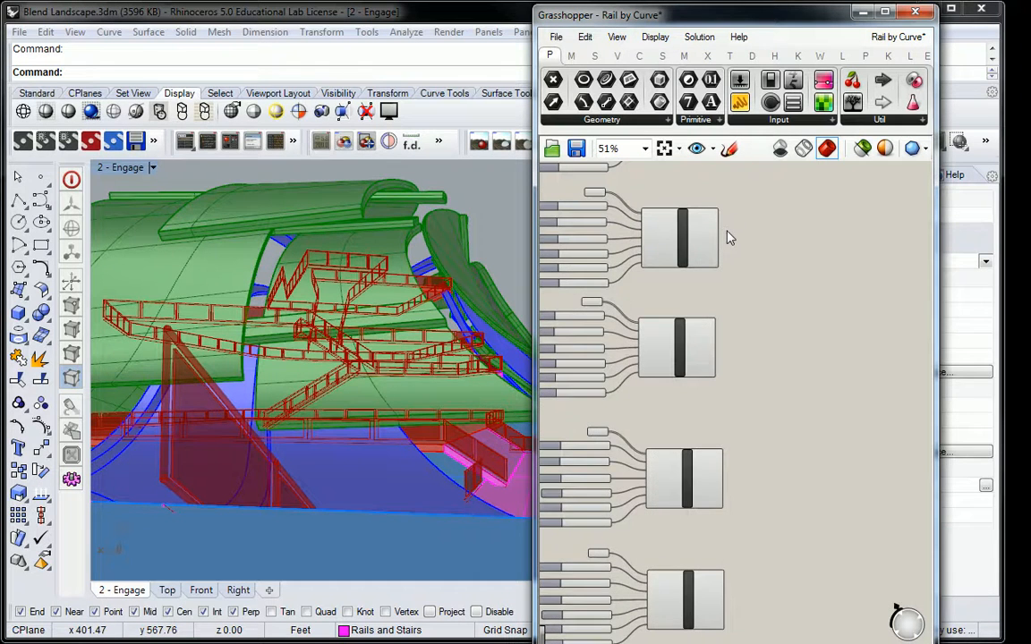
{"action": "scroll", "coordinate": [728, 234], "scroll_direction": "up", "scroll_amount": 4}
{"action": "scroll", "coordinate": [807, 331], "scroll_direction": "down", "scroll_amount": 3}
{"action": "scroll", "coordinate": [805, 224], "scroll_direction": "up", "scroll_amount": 2}
{"action": "mouse_move", "coordinate": [761, 232]}
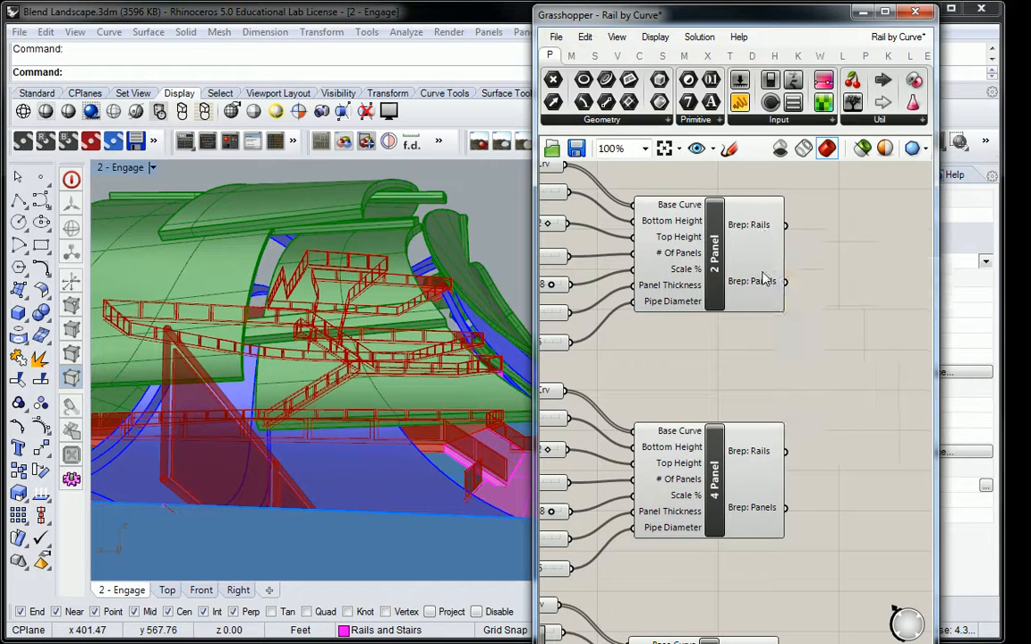
{"action": "mouse_move", "coordinate": [766, 282]}
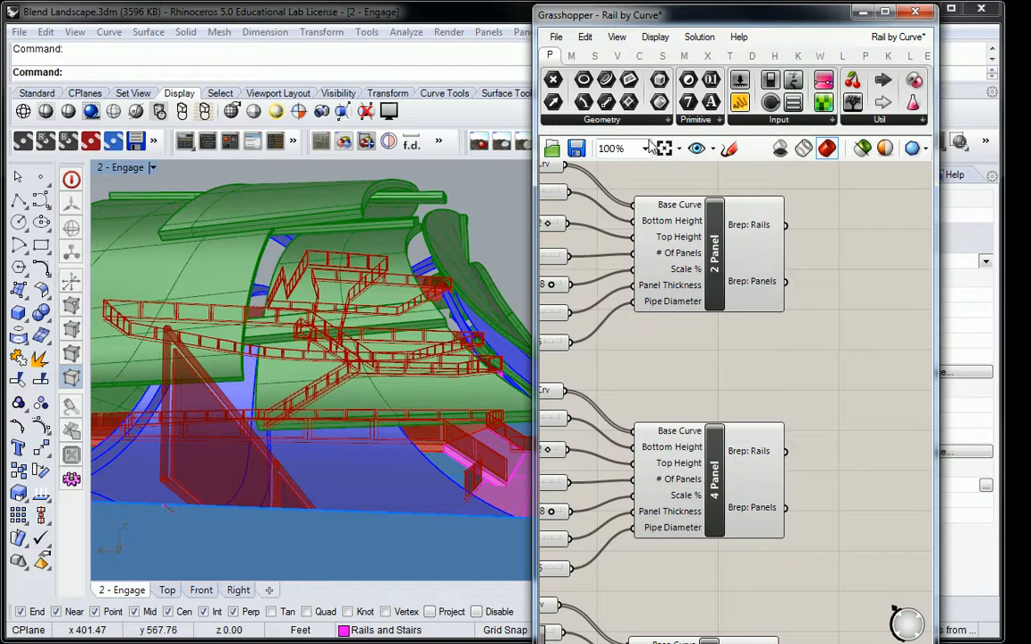
- Add a Brep parameter and connect the Brep: Rails outputs of the 2 Panel and 4 Panel clusters to it
{"action": "left_click_drag", "start_coordinate": [583, 85], "coordinate": [864, 262]}
{"action": "scroll", "coordinate": [864, 262], "scroll_direction": "down", "scroll_amount": 3}
{"action": "scroll", "coordinate": [766, 271], "scroll_direction": "up", "scroll_amount": 3}
{"action": "left_click_drag", "start_coordinate": [708, 248], "coordinate": [798, 300]}
{"action": "right_click_drag", "start_coordinate": [786, 385], "coordinate": [784, 282]}
{"action": "left_click_drag", "start_coordinate": [712, 372], "coordinate": [816, 259], "text": "shift"}
- Add the Brep: Rails outputs of the 6 Panel, 8 Panel and 10 Panel clusters to the same Brep parameter
{"action": "right_click_drag", "start_coordinate": [795, 339], "coordinate": [789, 282]}
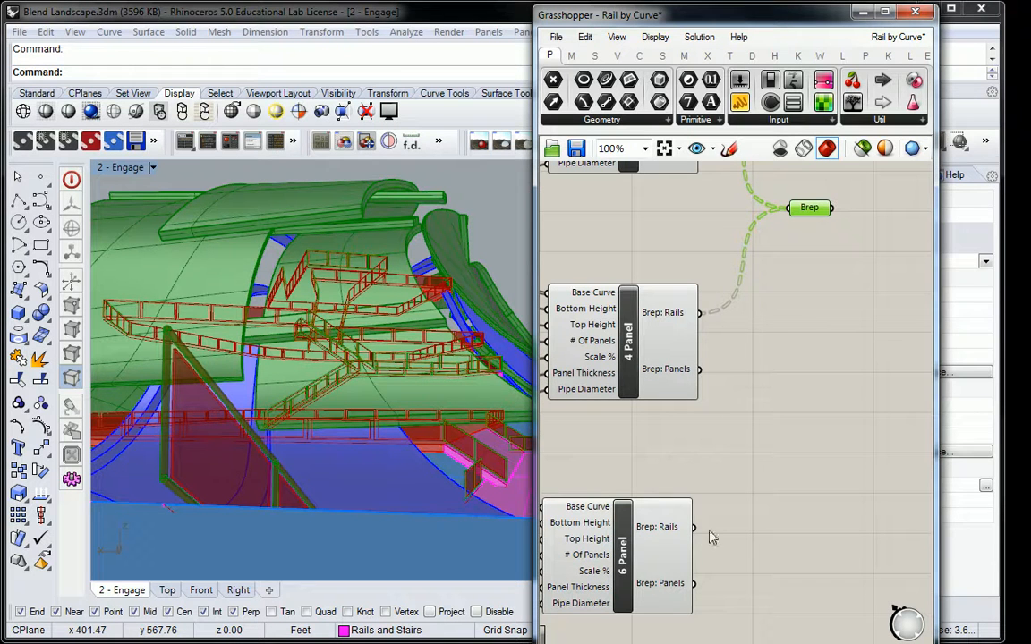
{"action": "left_click_drag", "start_coordinate": [695, 527], "coordinate": [832, 510], "text": "shift"}
{"action": "right_click_drag", "start_coordinate": [804, 532], "coordinate": [776, 289]}
{"action": "right_click_drag", "start_coordinate": [803, 341], "coordinate": [808, 250]}
{"action": "left_click_drag", "start_coordinate": [816, 176], "coordinate": [827, 343]}
{"action": "left_click_drag", "start_coordinate": [690, 455], "coordinate": [802, 347], "text": "shift"}
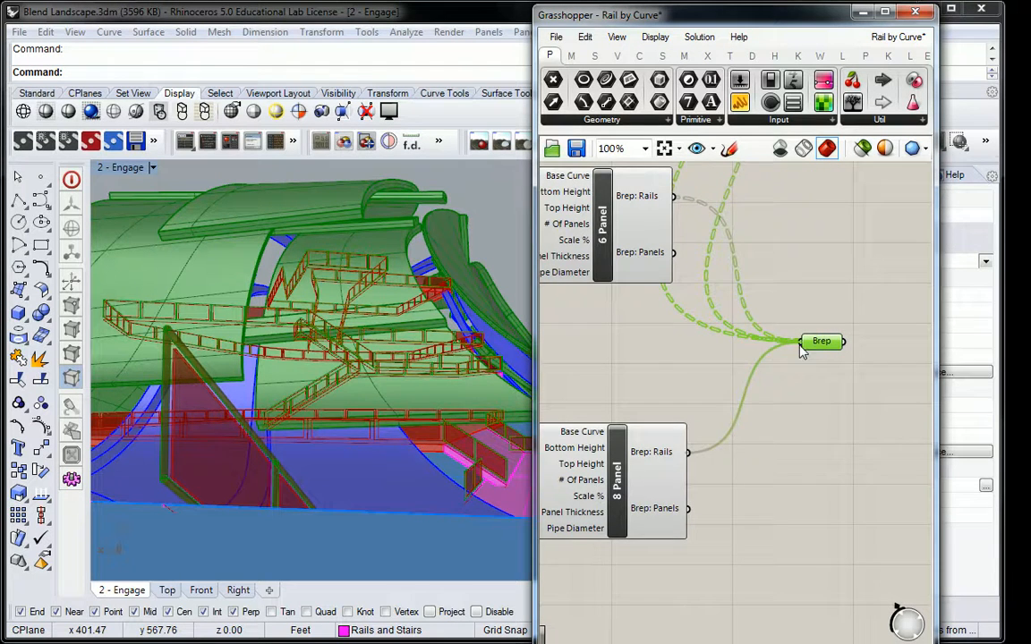
{"action": "right_click_drag", "start_coordinate": [778, 470], "coordinate": [786, 353]}
{"action": "scroll", "coordinate": [786, 351], "scroll_direction": "down", "scroll_amount": 2}
{"action": "left_click_drag", "start_coordinate": [819, 271], "coordinate": [823, 359]}
{"action": "left_click_drag", "start_coordinate": [729, 490], "coordinate": [817, 355], "text": "shift"}
- Rename the Brep parameter Rails and place it beside the uppermost clusters
{"action": "right_click_drag", "start_coordinate": [815, 356], "coordinate": [768, 401]}
{"action": "left_click_drag", "start_coordinate": [768, 401], "coordinate": [836, 300]}
{"action": "right_click", "coordinate": [828, 291]}
{"action": "type", "text": "R"}
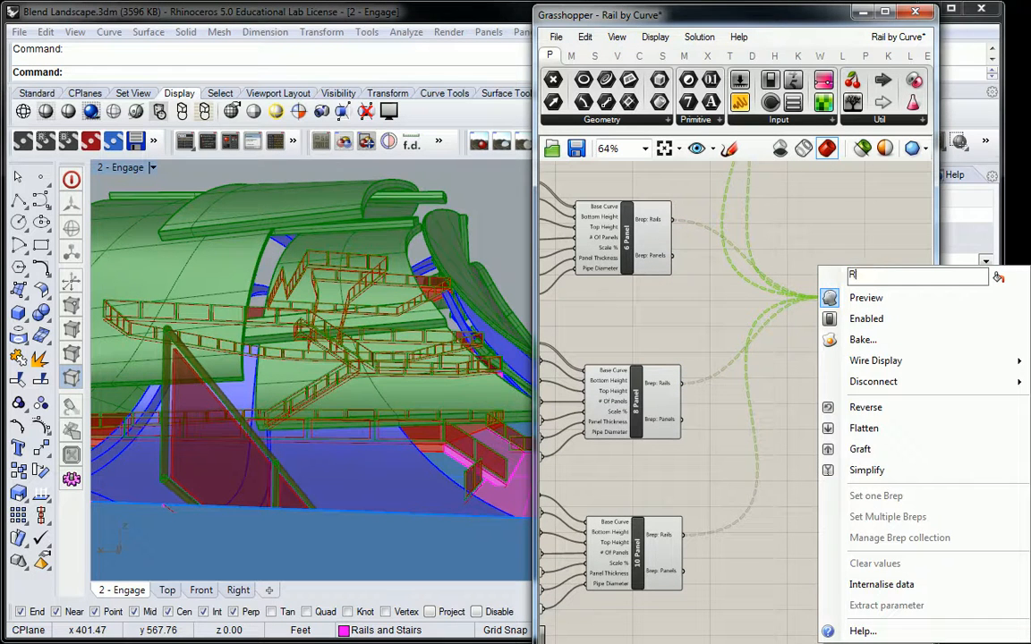
{"action": "type", "text": "ails"}
{"action": "key", "text": "Return"}
{"action": "scroll", "coordinate": [835, 292], "scroll_direction": "down", "scroll_amount": 5}
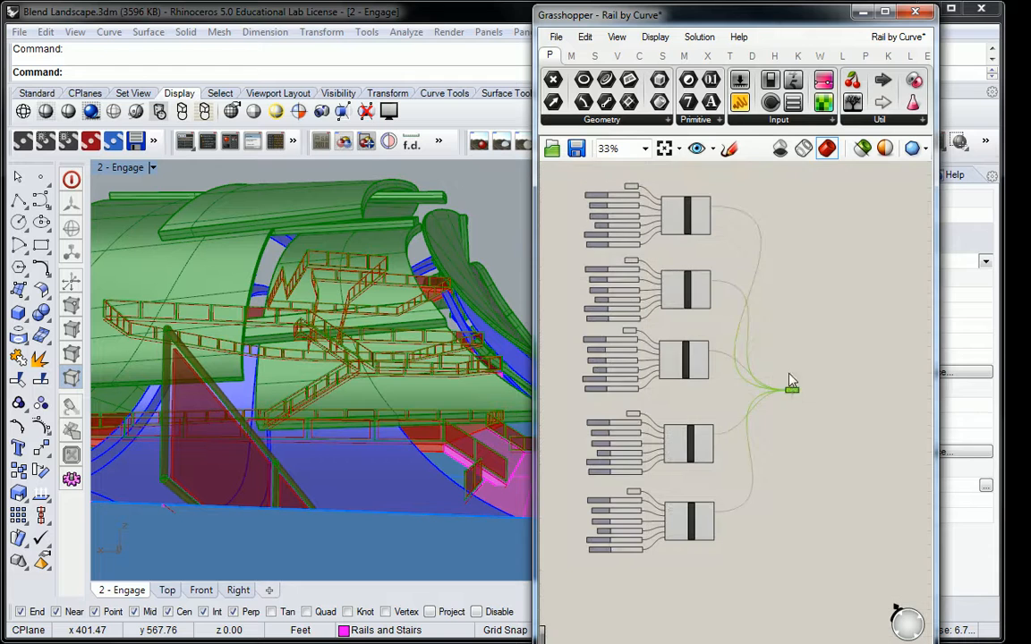
{"action": "left_click_drag", "start_coordinate": [794, 374], "coordinate": [836, 224]}
- Add a second Brep parameter and connect the Brep: Panels outputs of the 2 Panel, 4 Panel and 6 Panel clusters
{"action": "scroll", "coordinate": [709, 200], "scroll_direction": "up", "scroll_amount": 4}
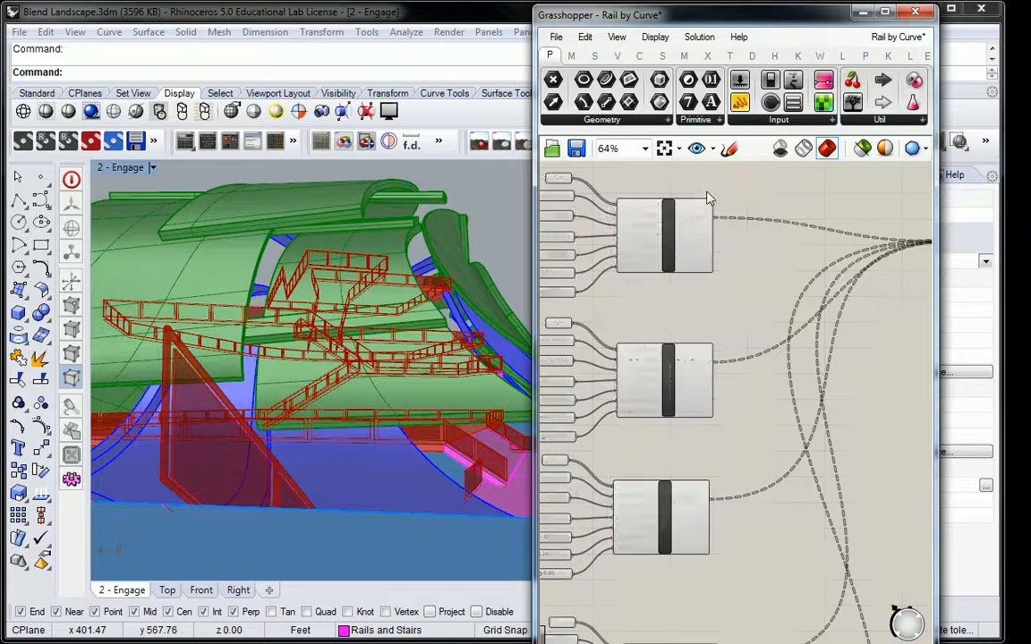
{"action": "left_click_drag", "start_coordinate": [659, 101], "coordinate": [754, 377]}
{"action": "right_click_drag", "start_coordinate": [758, 441], "coordinate": [778, 272]}
{"action": "left_click_drag", "start_coordinate": [777, 208], "coordinate": [785, 337]}
{"action": "left_click_drag", "start_coordinate": [729, 362], "coordinate": [780, 329], "text": "shift"}
- Connect the Brep: Panels outputs of the 8 Panel and 10 Panel clusters to the second Brep parameter as well
{"action": "right_click_drag", "start_coordinate": [785, 363], "coordinate": [779, 298]}
{"action": "left_click_drag", "start_coordinate": [788, 271], "coordinate": [810, 391]}
{"action": "left_click_drag", "start_coordinate": [736, 461], "coordinate": [814, 482], "text": "shift"}
{"action": "left_click_drag", "start_coordinate": [737, 613], "coordinate": [803, 481], "text": "shift"}
- Move the second Brep parameter just below the Rails parameter and rename it Panels
{"action": "scroll", "coordinate": [812, 421], "scroll_direction": "down", "scroll_amount": 2}
{"action": "right_click_drag", "start_coordinate": [842, 408], "coordinate": [744, 483]}
{"action": "scroll", "coordinate": [744, 483], "scroll_direction": "down", "scroll_amount": 1}
{"action": "left_click_drag", "start_coordinate": [716, 540], "coordinate": [800, 335]}
{"action": "scroll", "coordinate": [798, 333], "scroll_direction": "down", "scroll_amount": 1}
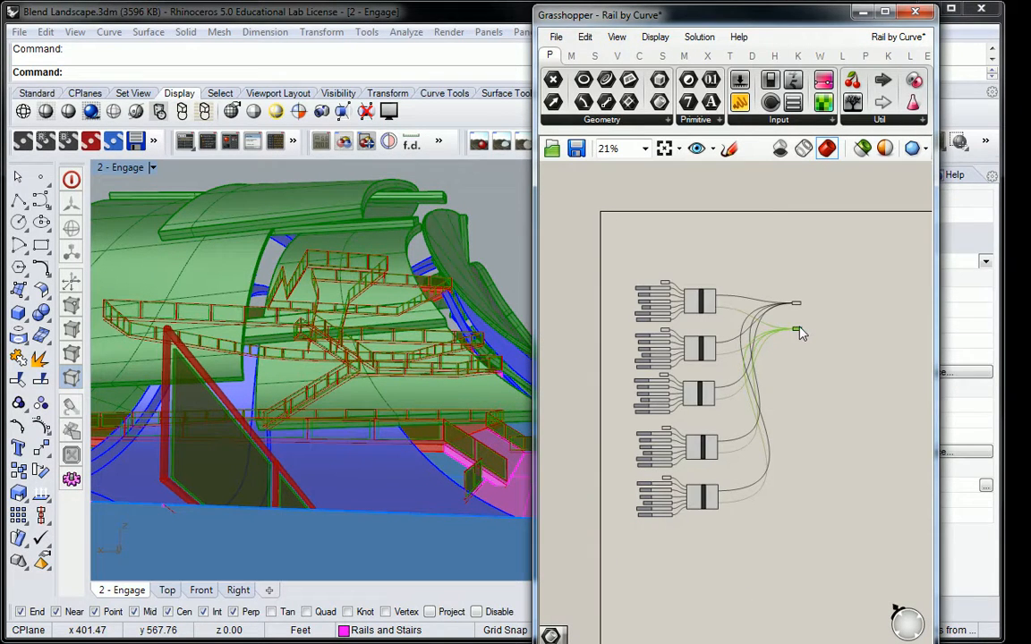
{"action": "scroll", "coordinate": [799, 331], "scroll_direction": "up", "scroll_amount": 4}
{"action": "right_click", "coordinate": [799, 348]}
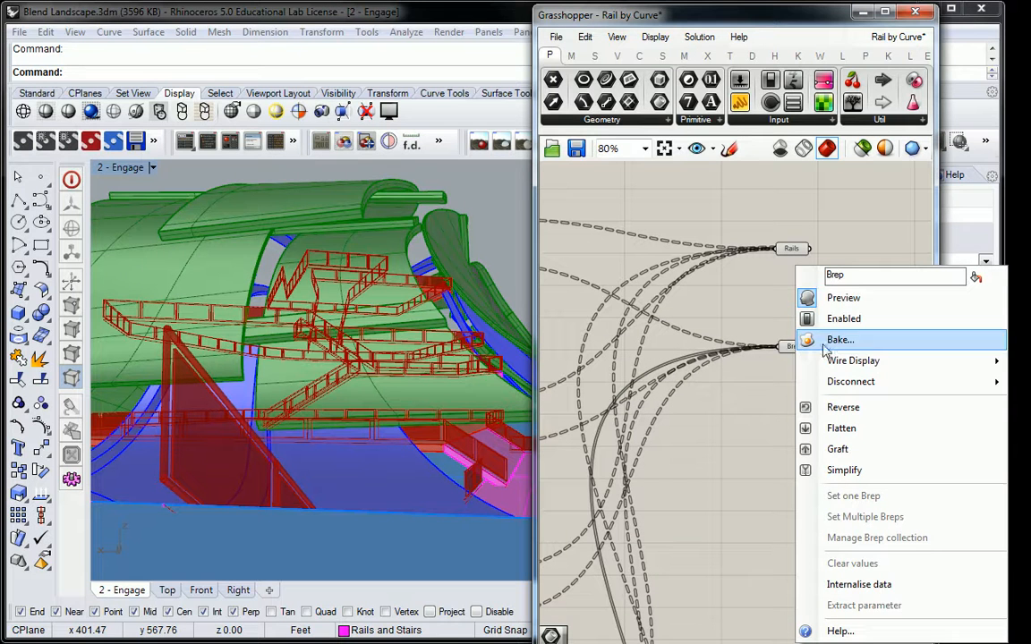
{"action": "double_click", "coordinate": [859, 275]}
{"action": "type", "text": "Panel"}
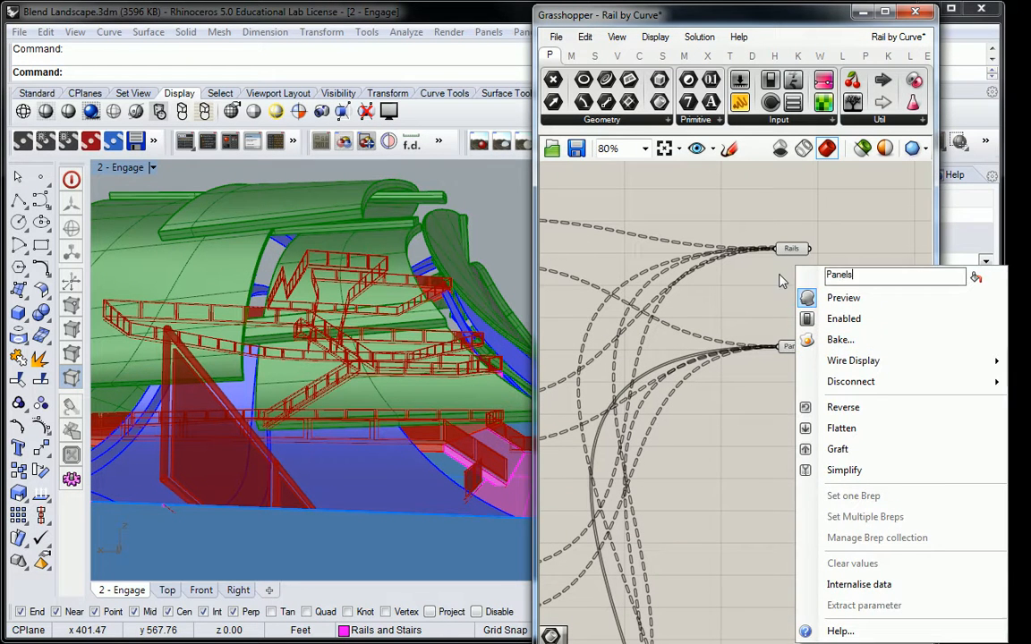
{"action": "type", "text": "s"}
{"action": "key", "text": "Return"}
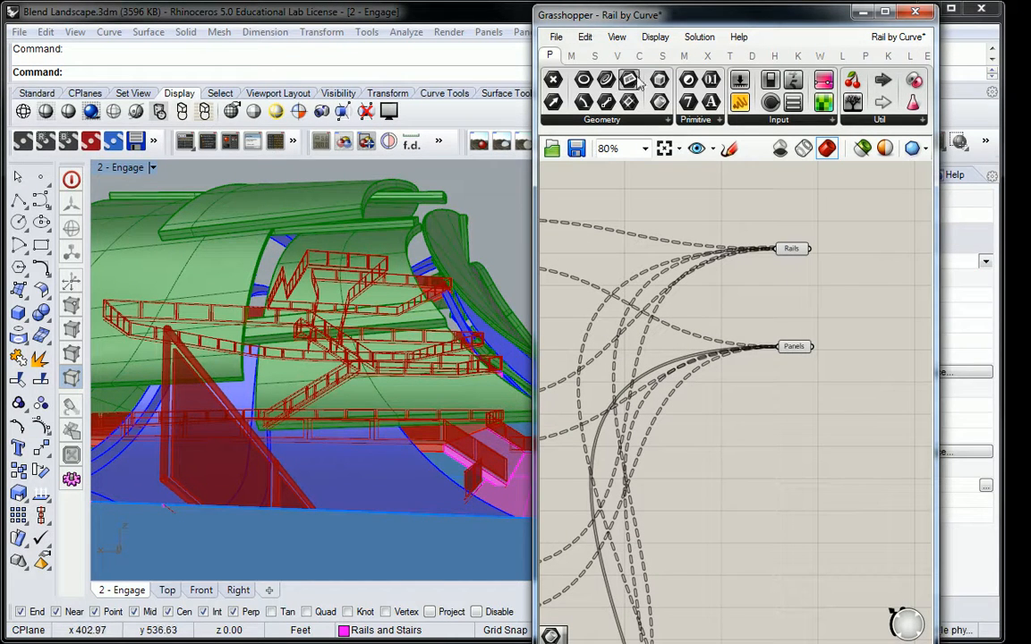
- Turn off the preview of all components in the Rail by Curve definition
{"action": "scroll", "coordinate": [773, 221], "scroll_direction": "down", "scroll_amount": 4}
{"action": "scroll", "coordinate": [774, 220], "scroll_direction": "down", "scroll_amount": 1}
{"action": "right_click_drag", "start_coordinate": [714, 179], "coordinate": [785, 212]}
{"action": "scroll", "coordinate": [771, 210], "scroll_direction": "down", "scroll_amount": 3}
{"action": "left_click_drag", "start_coordinate": [680, 208], "coordinate": [856, 435]}
{"action": "middle_click", "coordinate": [809, 275]}
{"action": "left_click", "coordinate": [836, 250]}
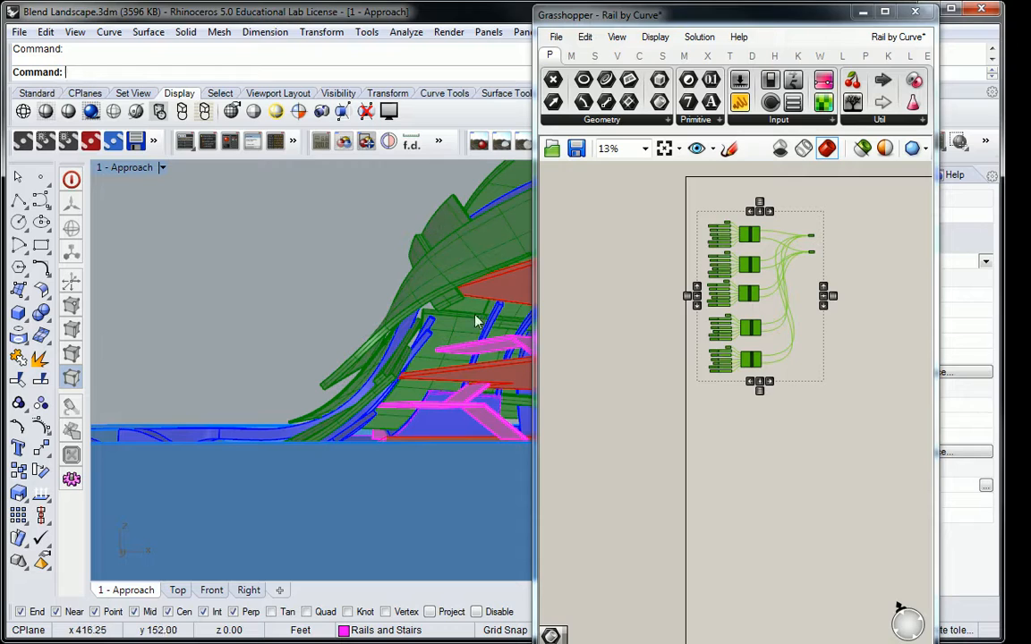
- Move the Grasshopper window clear of Rhino's layer list, with the Rails and Panels parameters in view
{"action": "left_click_drag", "start_coordinate": [662, 9], "coordinate": [191, 62]}
{"action": "scroll", "coordinate": [318, 278], "scroll_direction": "up", "scroll_amount": 5}
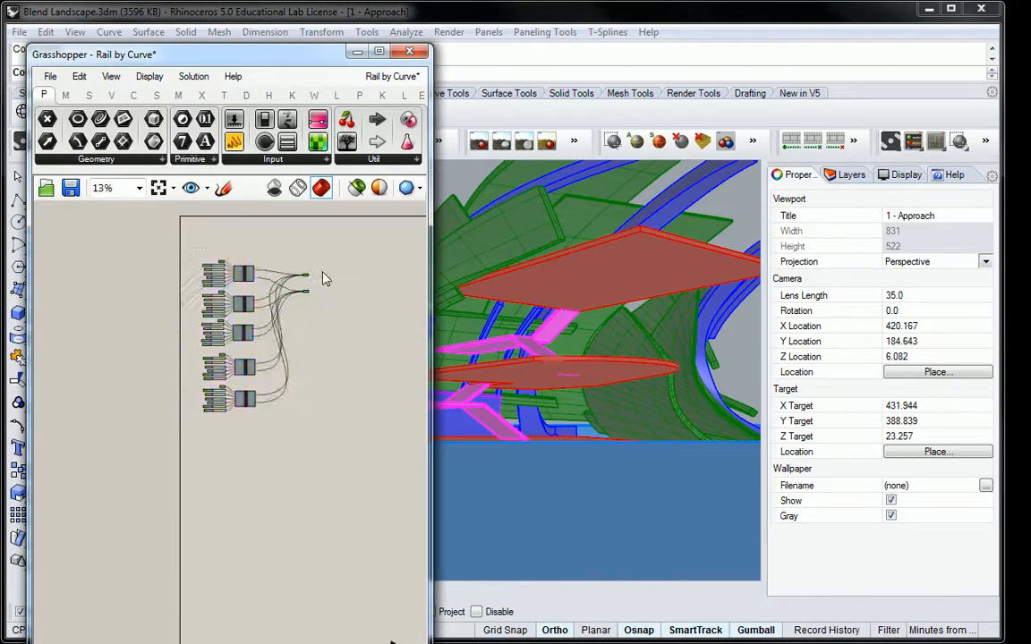
{"action": "scroll", "coordinate": [318, 278], "scroll_direction": "up", "scroll_amount": 2}
- Create a new layer named Rails and set its color to Light Gray
{"action": "left_click", "coordinate": [845, 174]}
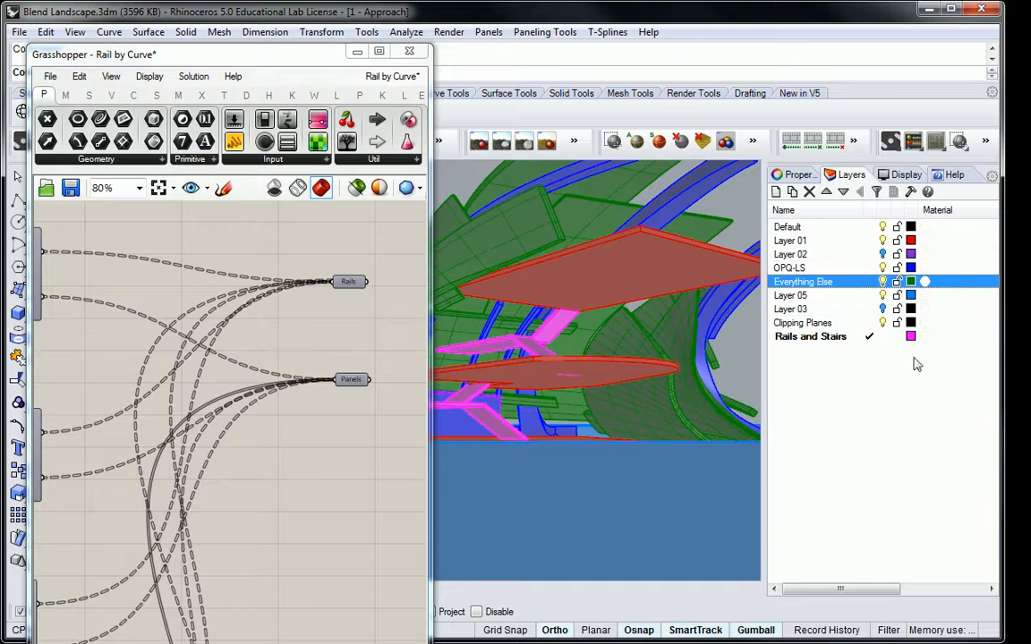
{"action": "left_click", "coordinate": [776, 191]}
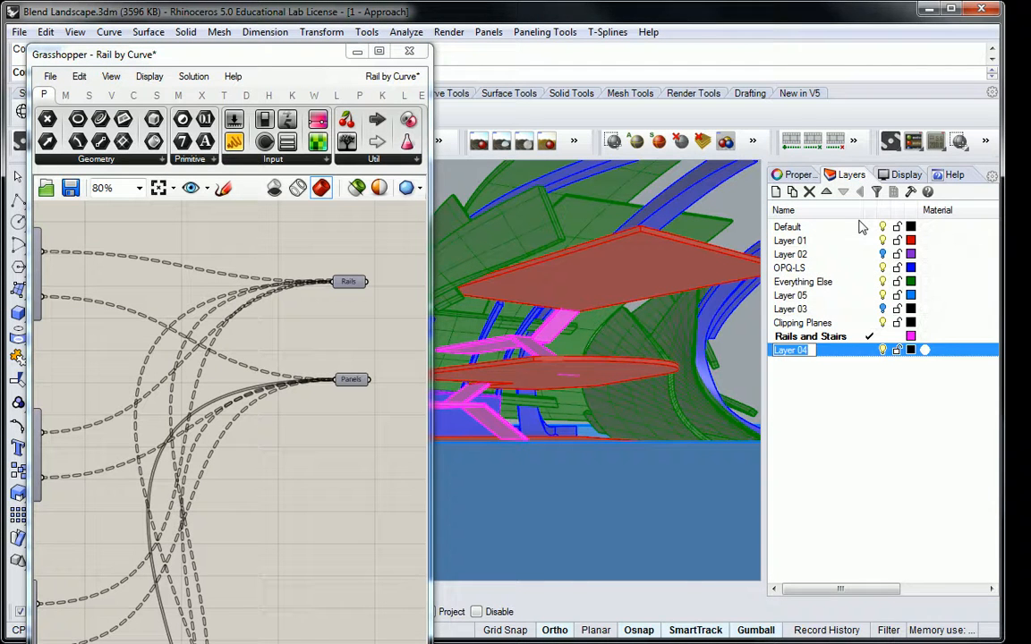
{"action": "type", "text": "Rails"}
{"action": "key", "text": "Return"}
{"action": "left_click", "coordinate": [911, 350]}
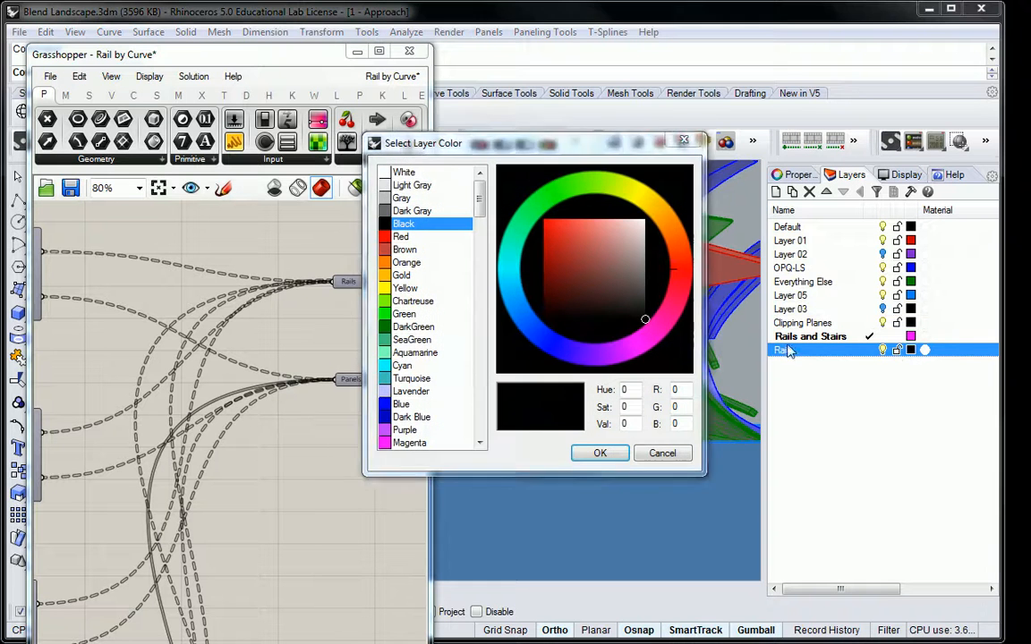
{"action": "left_click", "coordinate": [405, 172]}
{"action": "left_click", "coordinate": [412, 185]}
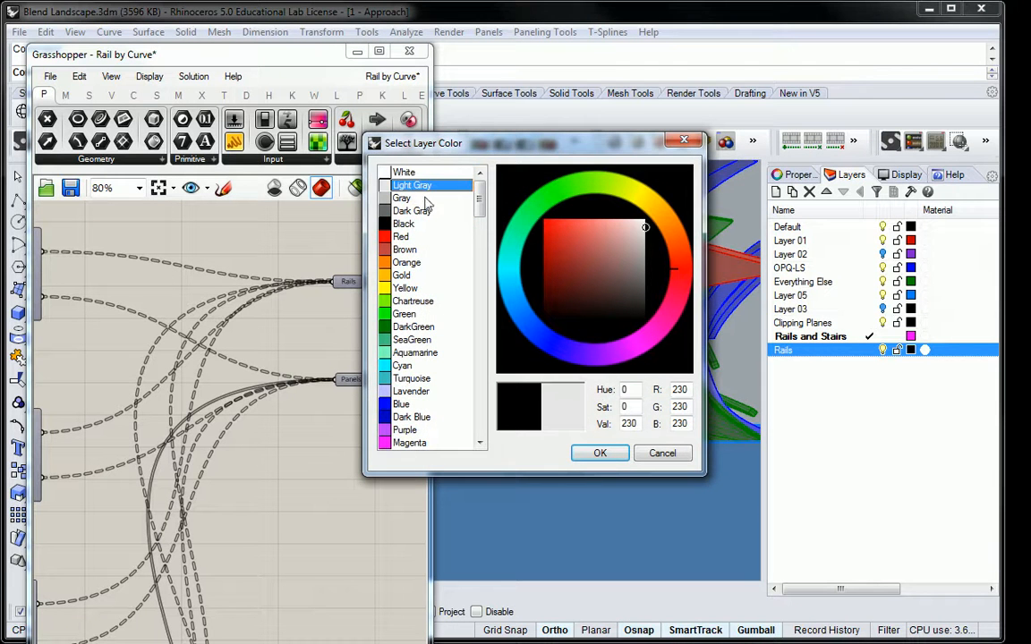
{"action": "left_click", "coordinate": [600, 452]}
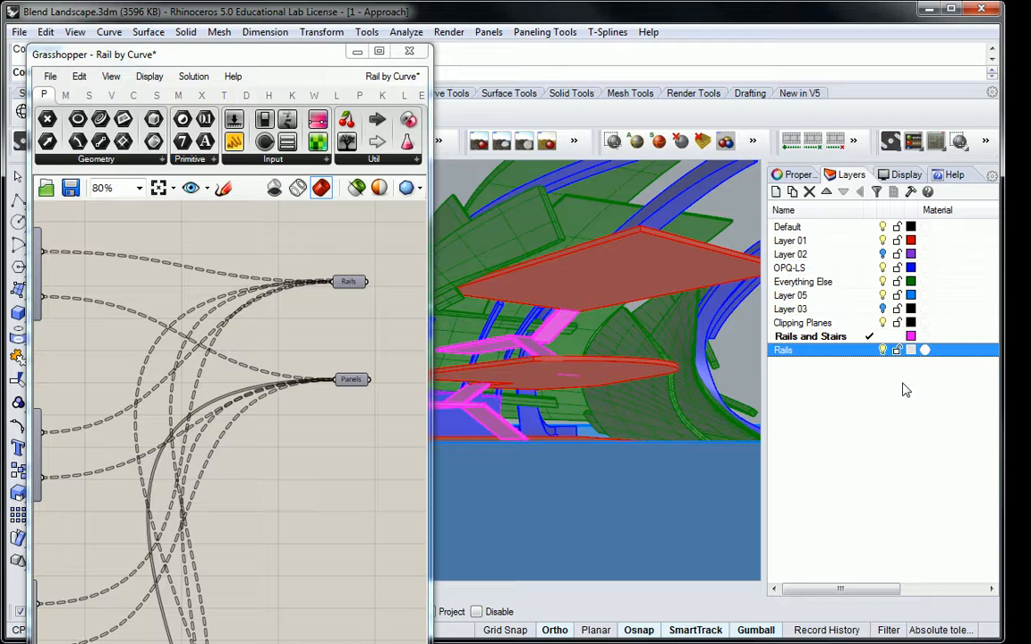
- Create a new layer named Panels and set its color to Gray
{"action": "left_click", "coordinate": [776, 192]}
{"action": "type", "text": "Panels"}
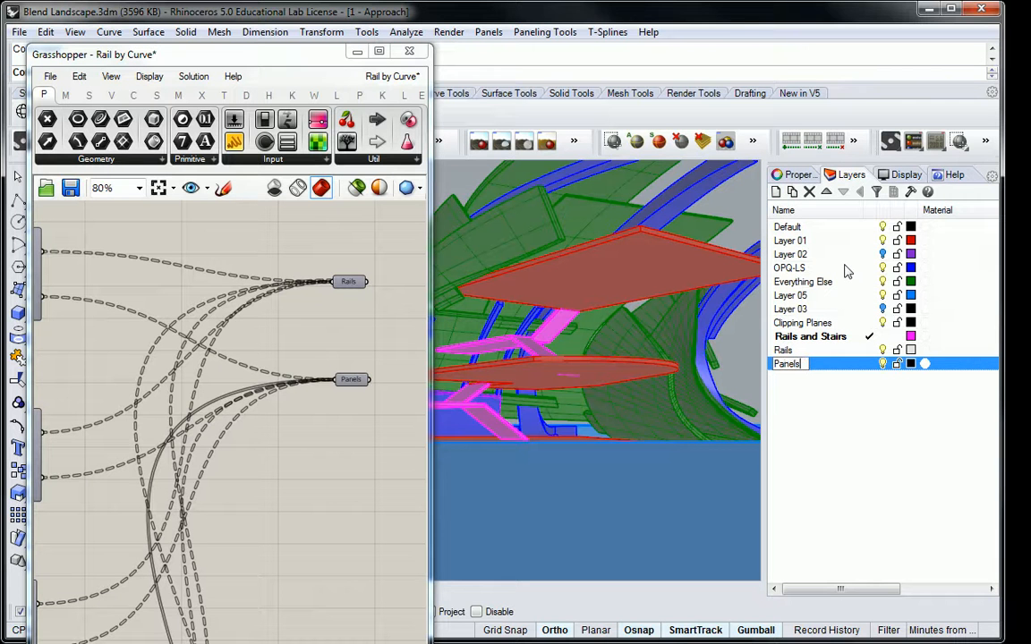
{"action": "left_click", "coordinate": [911, 363]}
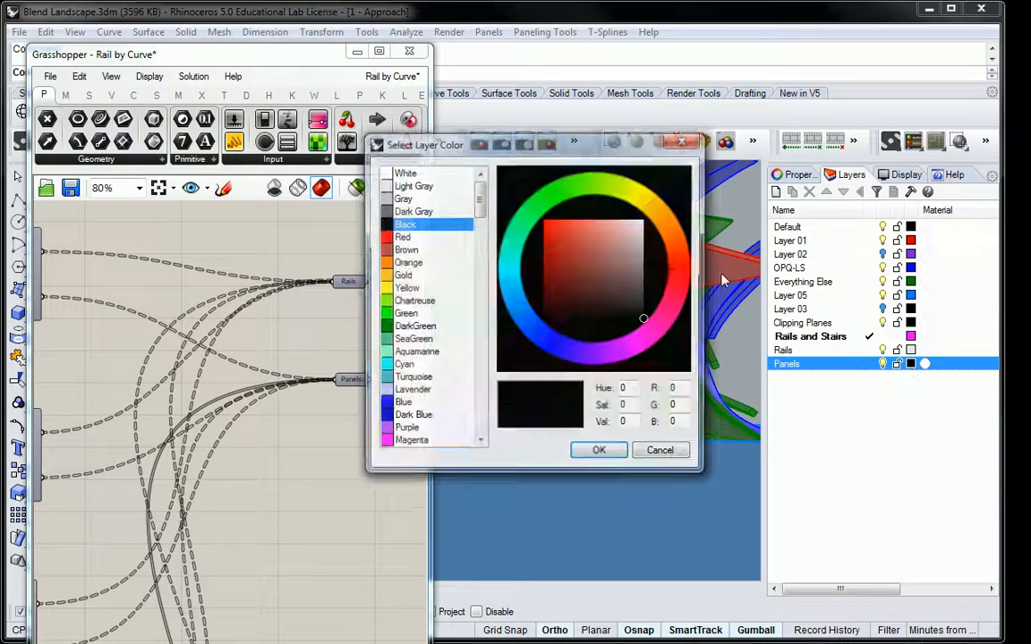
{"action": "left_click", "coordinate": [410, 210]}
{"action": "left_click", "coordinate": [408, 201]}
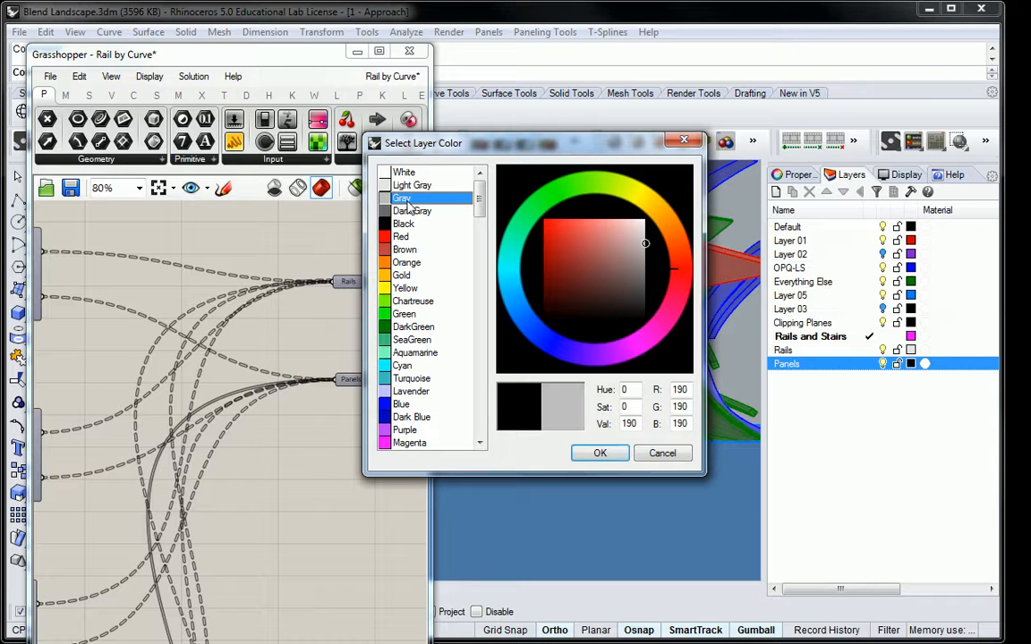
{"action": "left_click", "coordinate": [599, 454]}
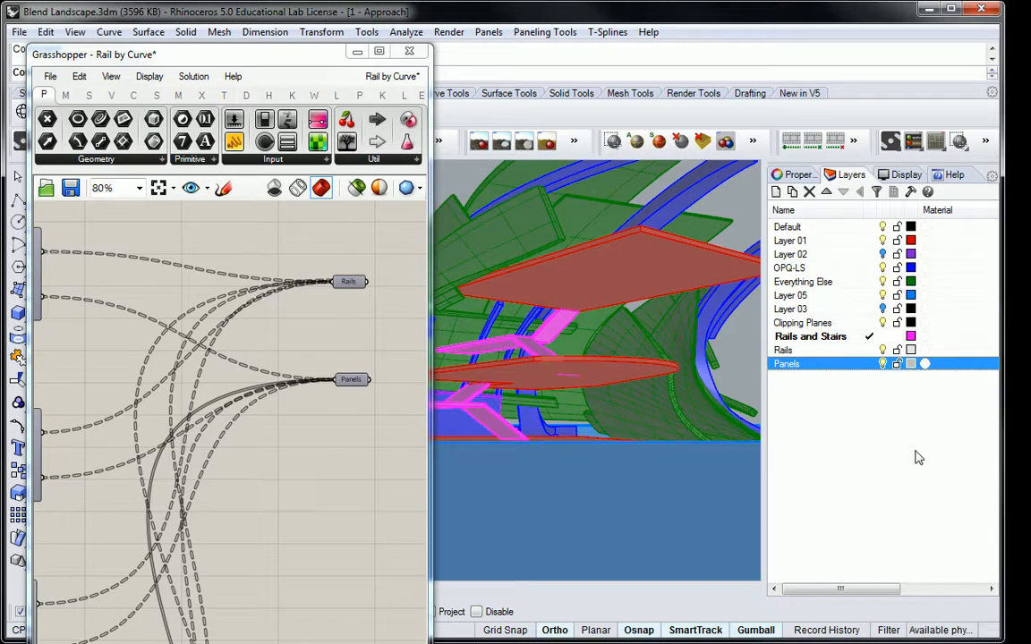
- Bake the Rails parameter's geometry onto the Rails layer
{"action": "right_click", "coordinate": [348, 283]}
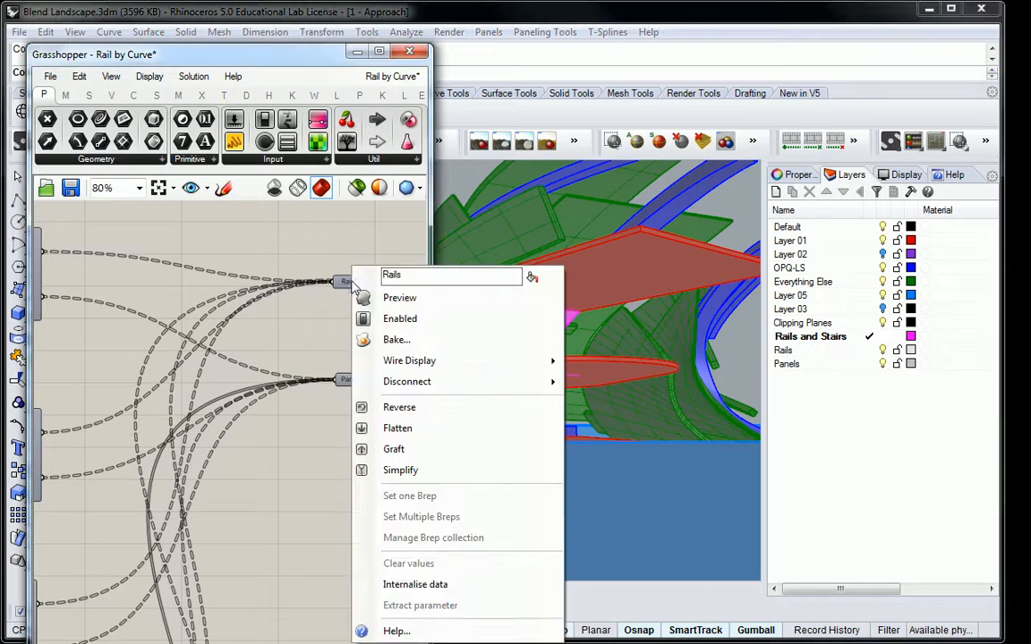
{"action": "left_click", "coordinate": [396, 340]}
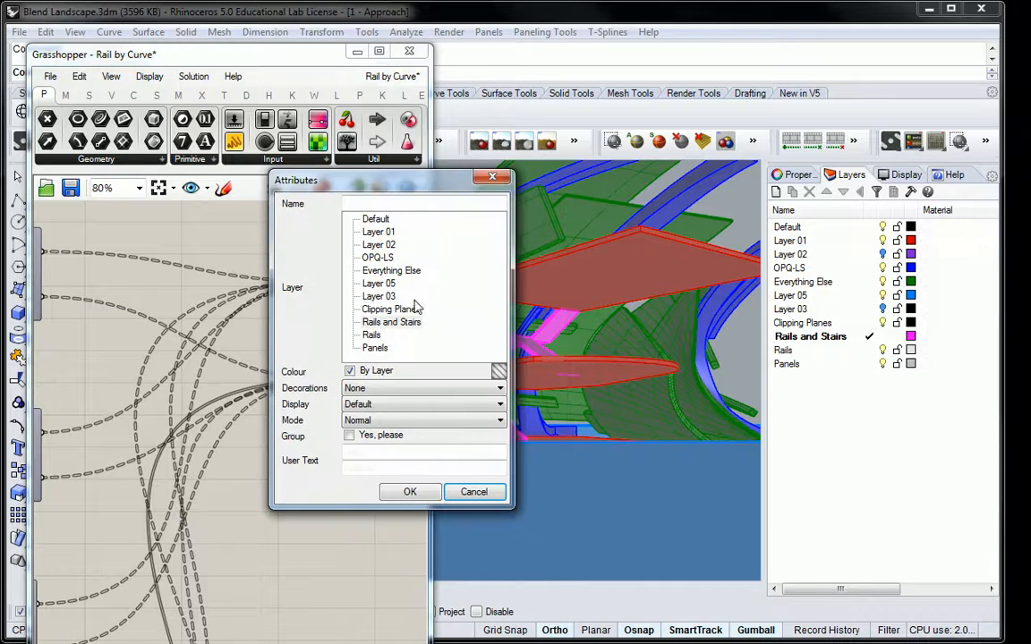
{"action": "left_click", "coordinate": [380, 336]}
{"action": "left_click", "coordinate": [410, 492]}
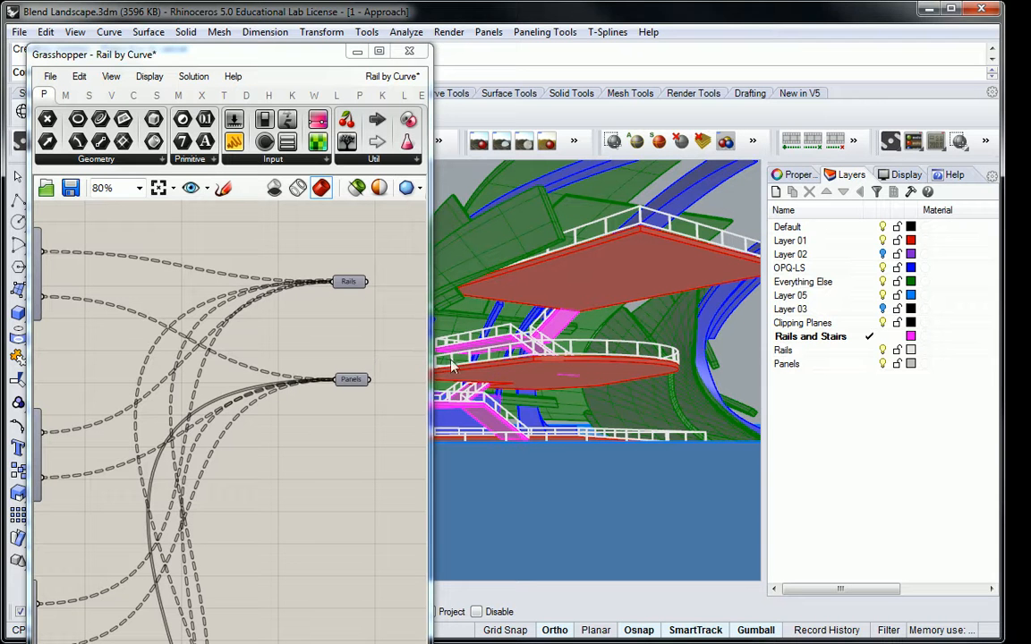
- Bake the Panels parameter's geometry onto the Panels layer and move the Grasshopper window out of the way
{"action": "right_click", "coordinate": [355, 383]}
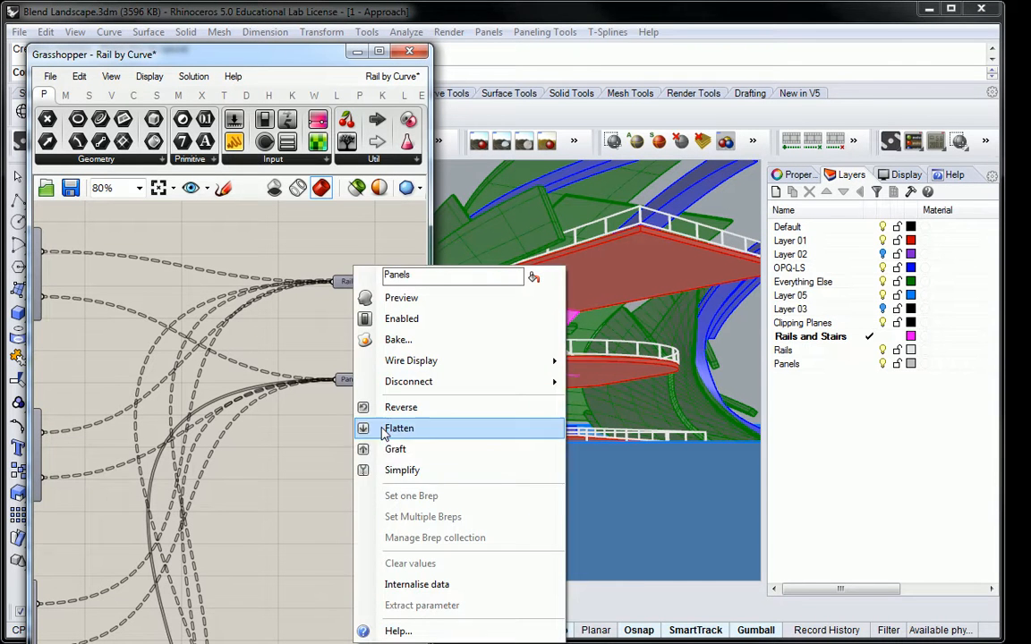
{"action": "left_click", "coordinate": [412, 342]}
{"action": "left_click", "coordinate": [390, 345]}
{"action": "left_click", "coordinate": [427, 489]}
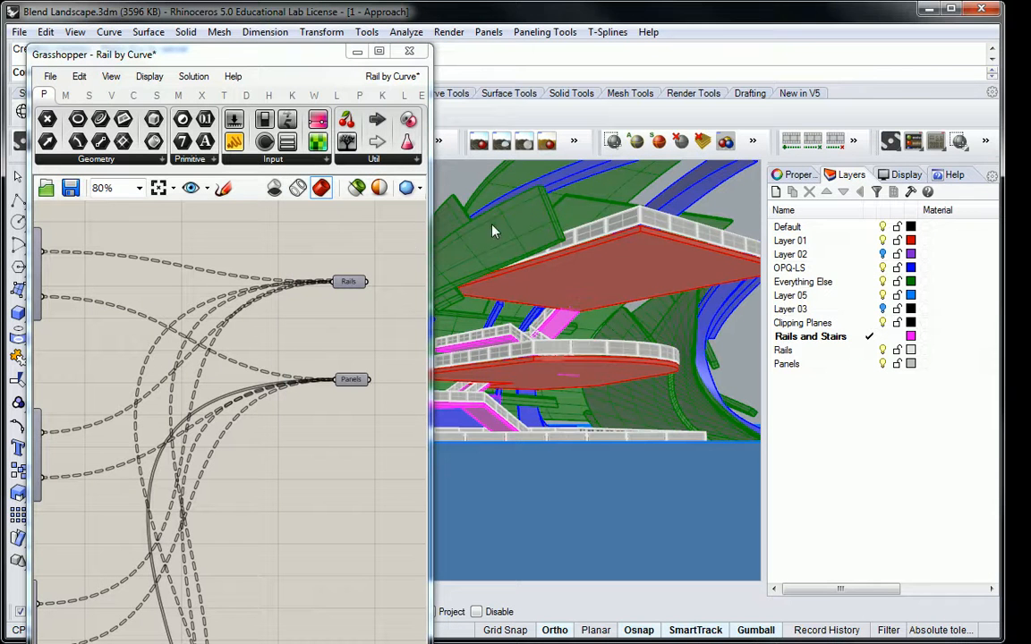
{"action": "left_click_drag", "start_coordinate": [257, 58], "coordinate": [450, 67]}
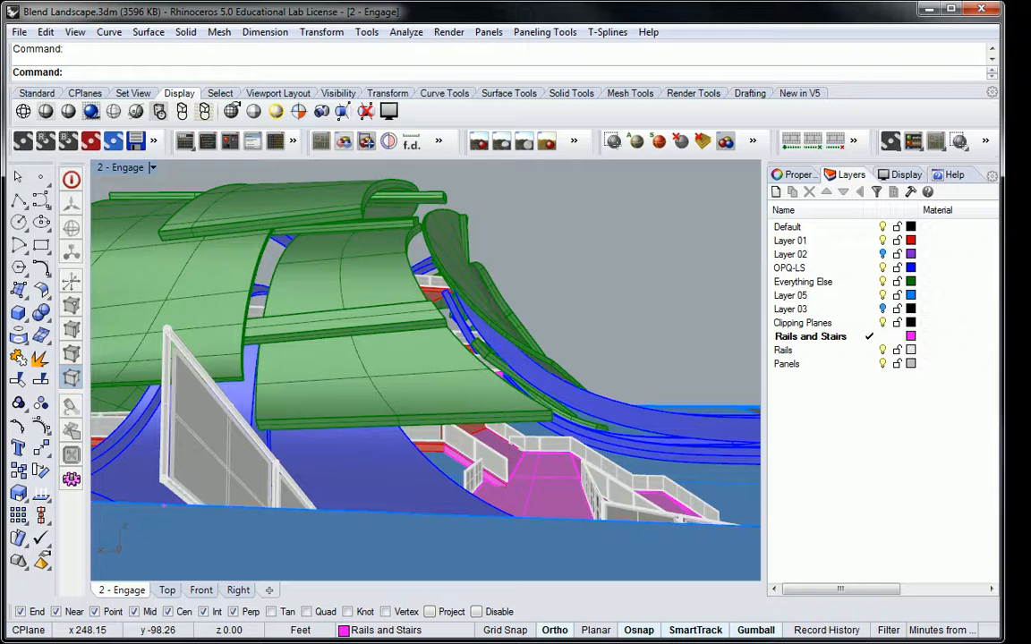
- Review the baked rails and panels in the named views 3 - Encroach and 4 - Cascade
{"action": "key", "text": "Return"}
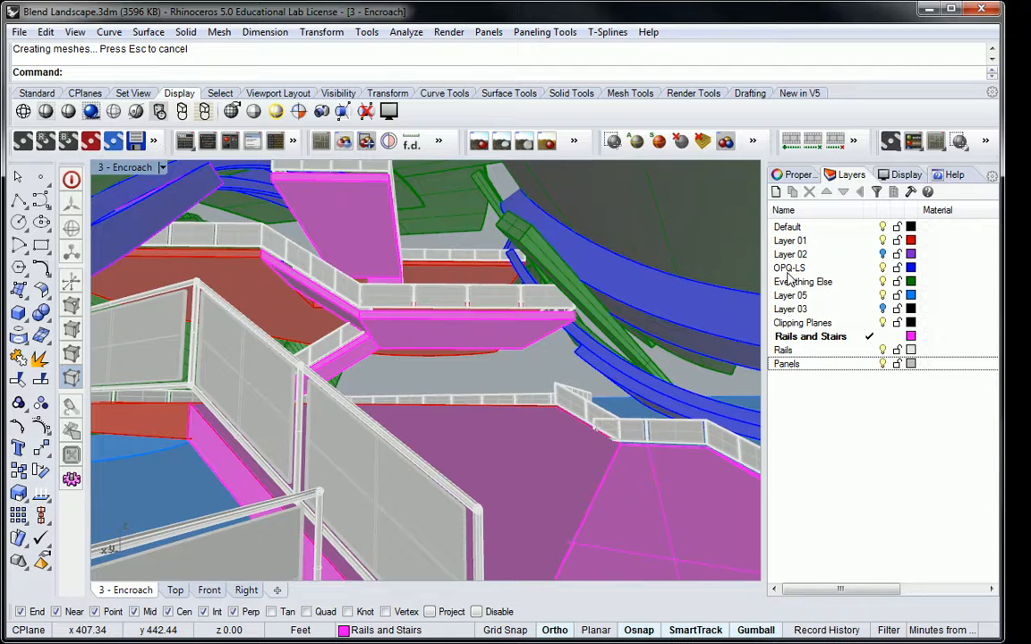
{"action": "key", "text": "End"}
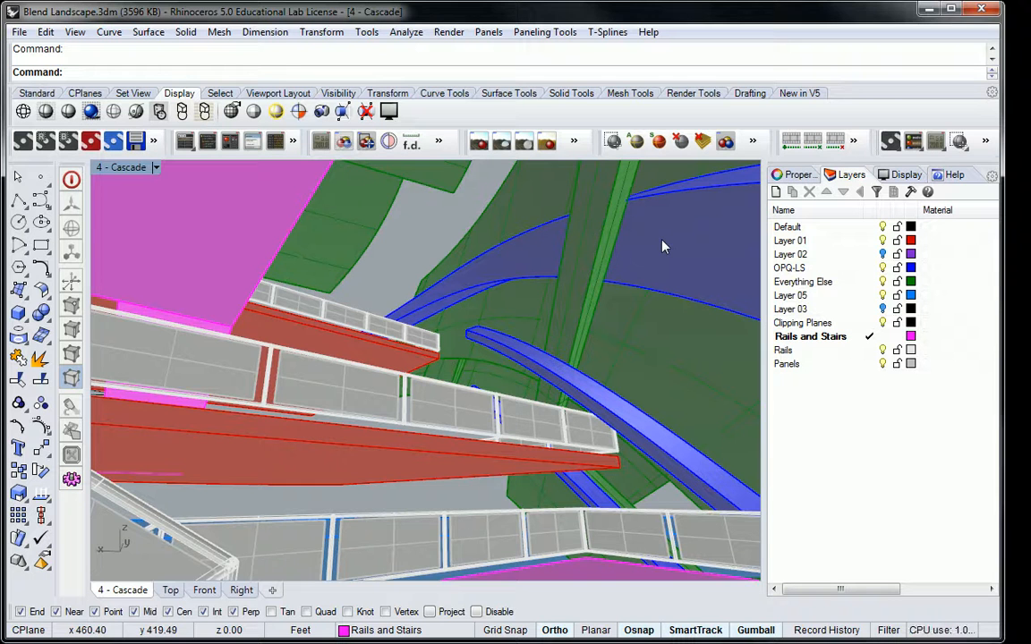
{"action": "key", "text": "End"}
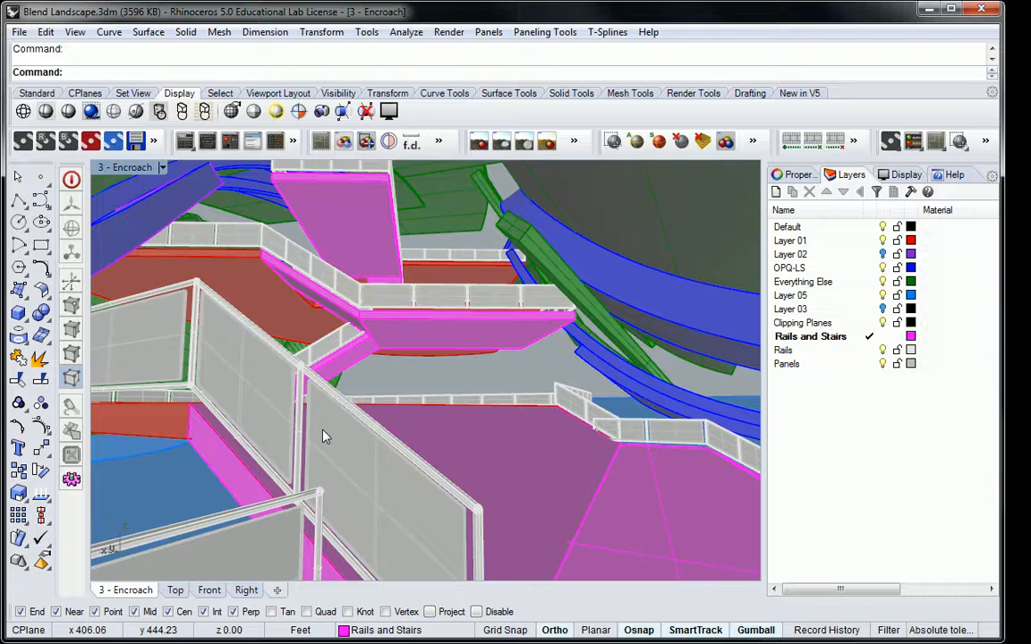
{"action": "key", "text": "plus"}
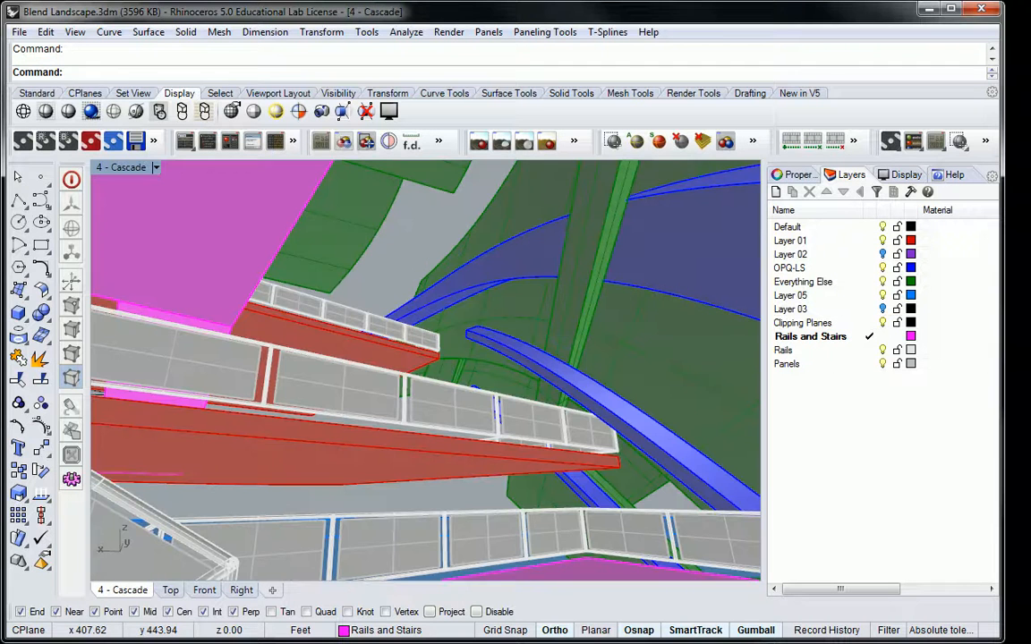